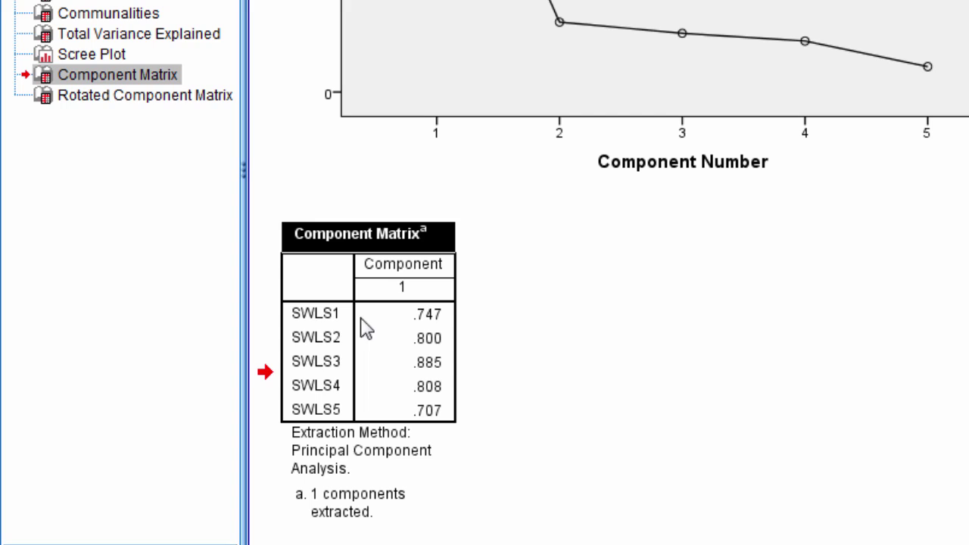
Select the five SWLS row labels and the Component column loadings from .747 down to .707
drag(317, 317, 318, 406)
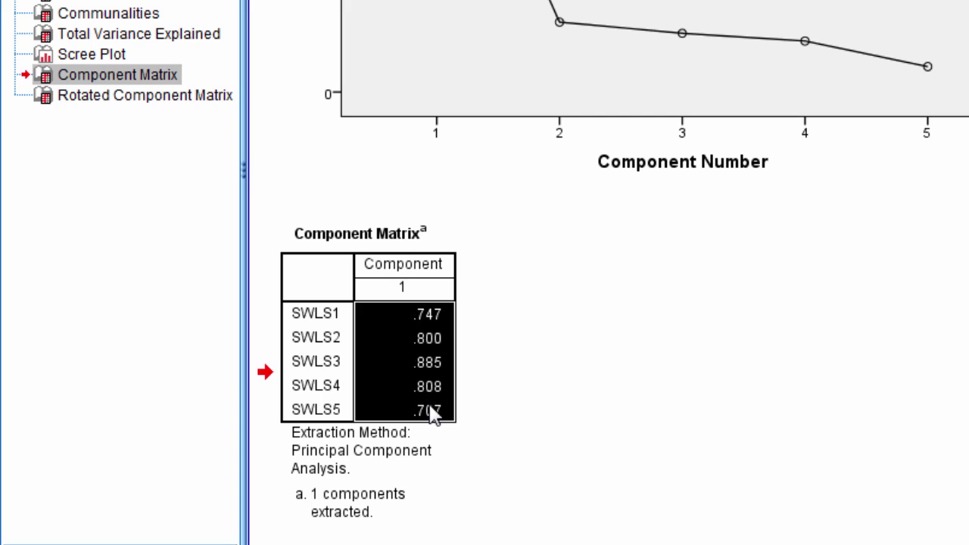
click(447, 325)
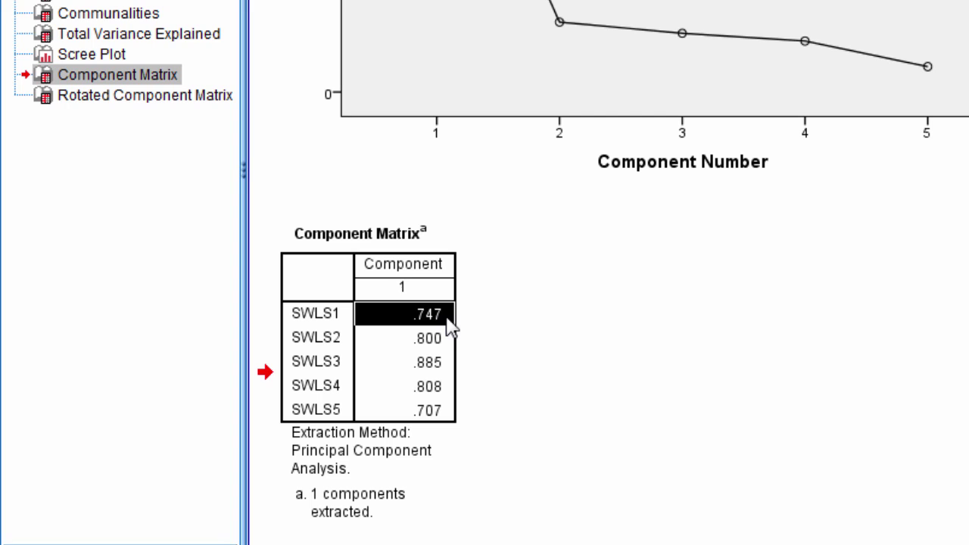
click(438, 276)
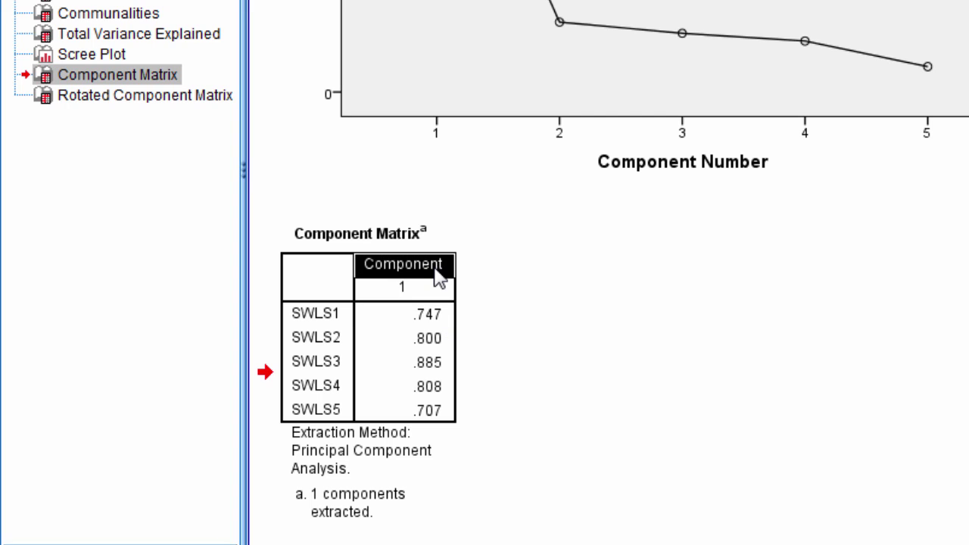
drag(430, 317, 409, 430)
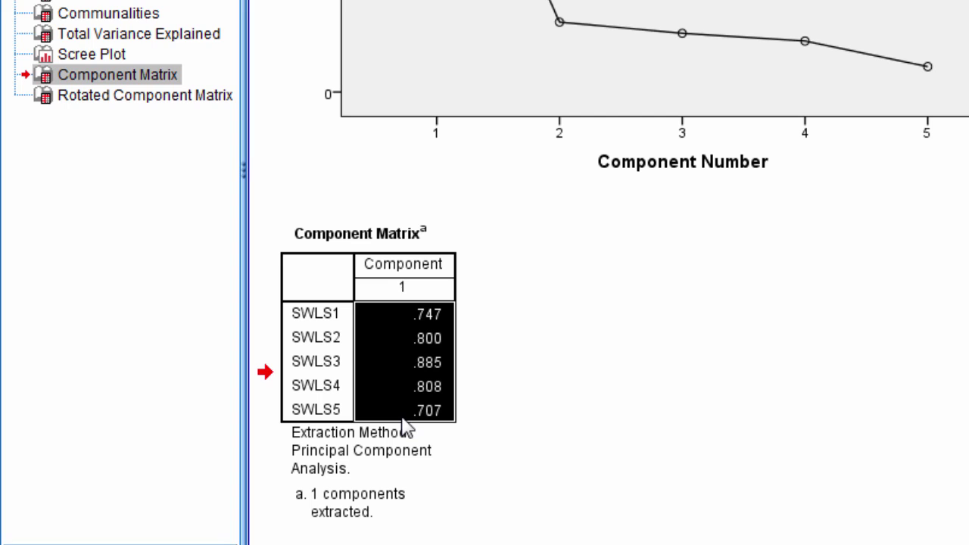
click(402, 321)
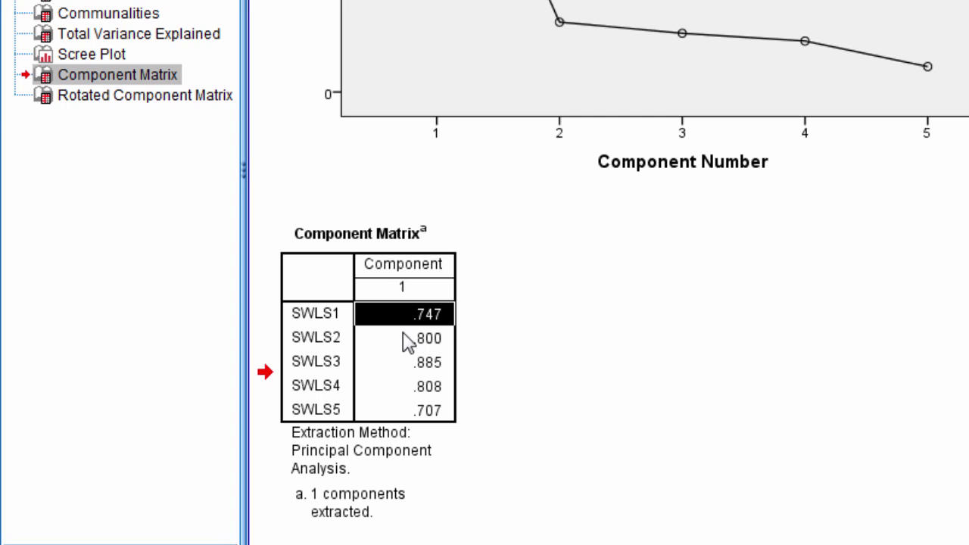
drag(450, 325, 437, 421)
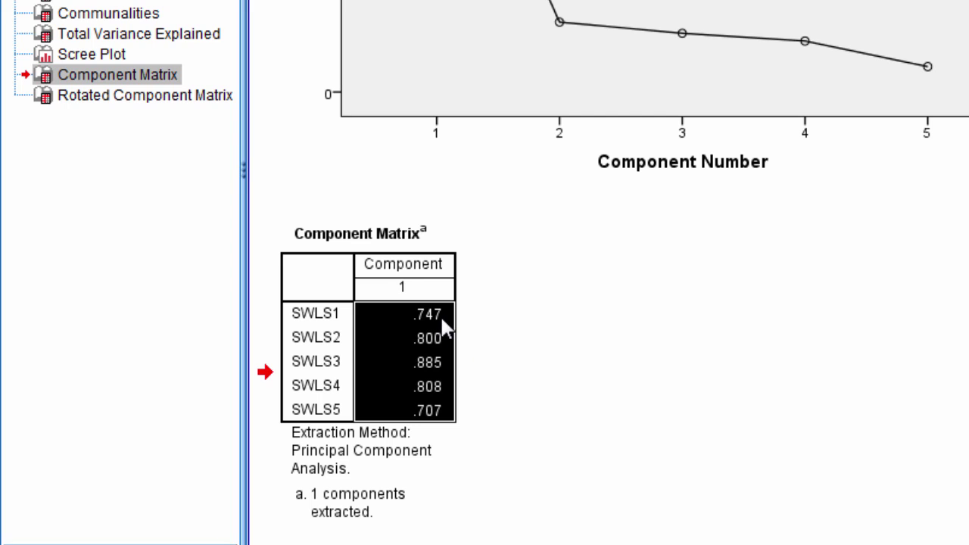
drag(439, 314, 443, 415)
click(310, 318)
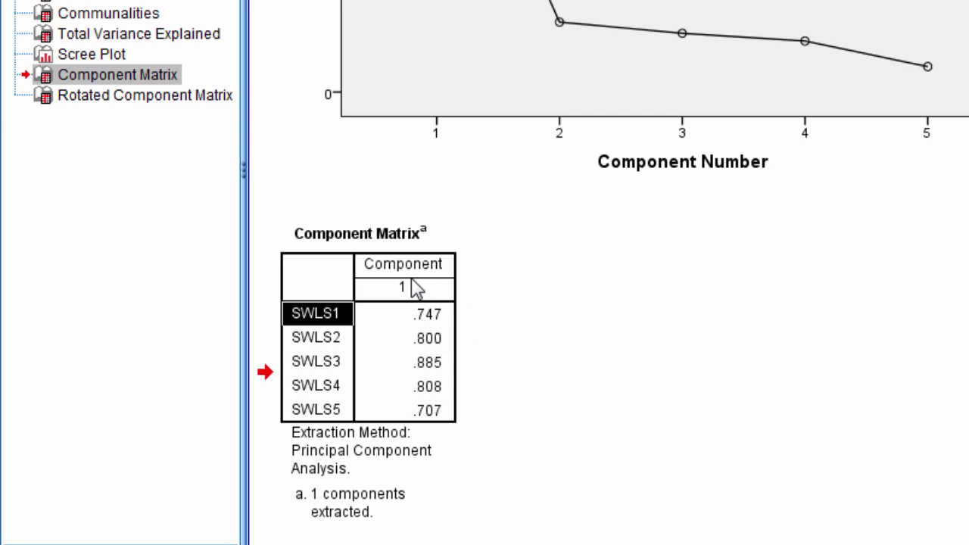
click(316, 344)
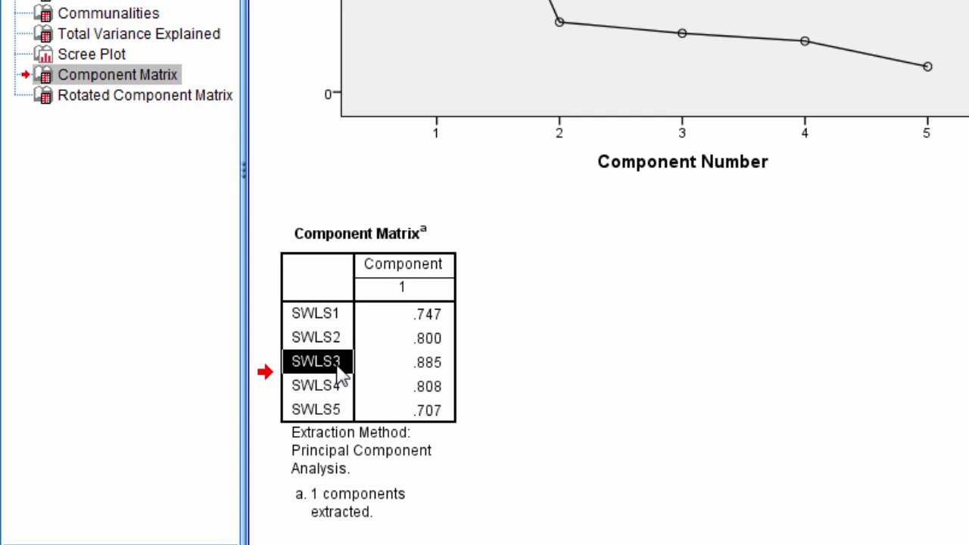
Highlight individual loadings: .885 for SWLS3, .800, .808, .707 and .747, plus their row labels
click(441, 370)
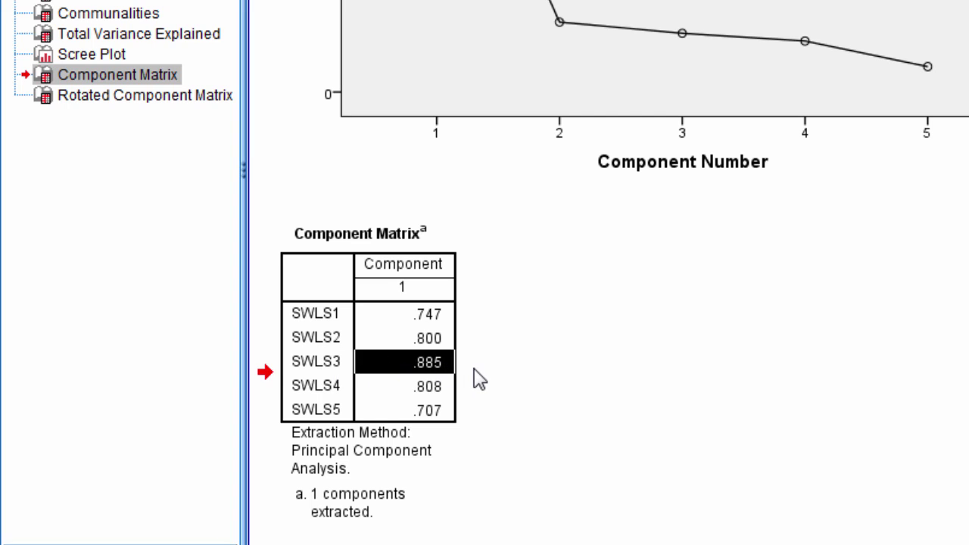
drag(317, 317, 306, 408)
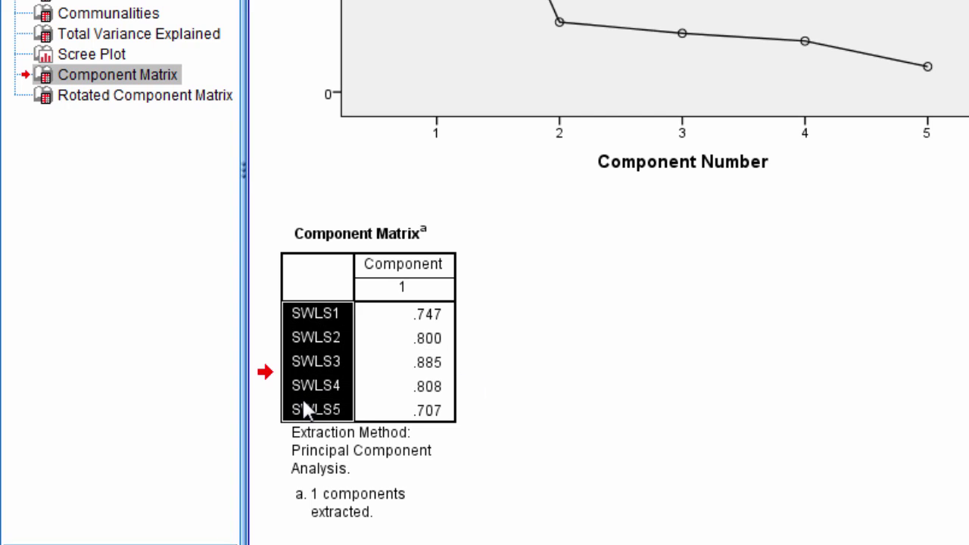
click(321, 366)
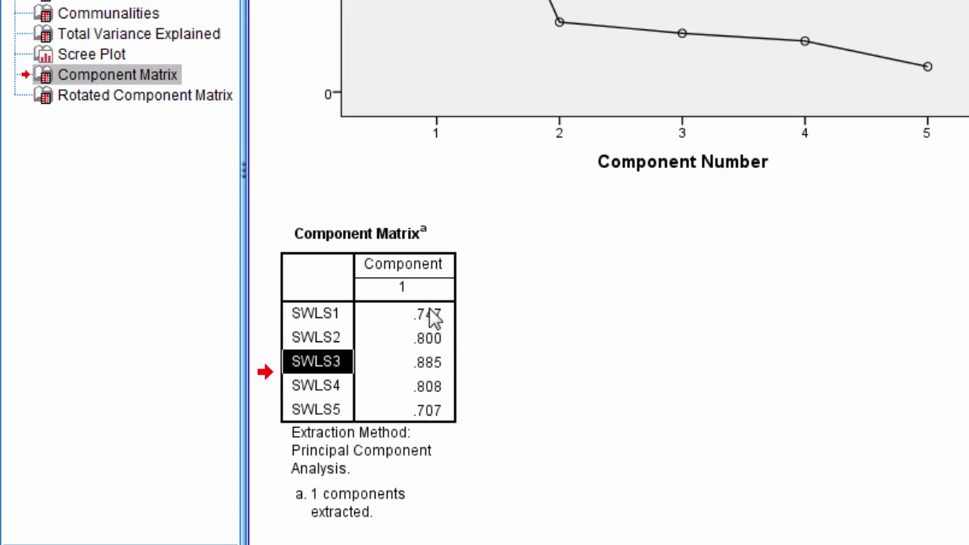
drag(432, 318, 433, 428)
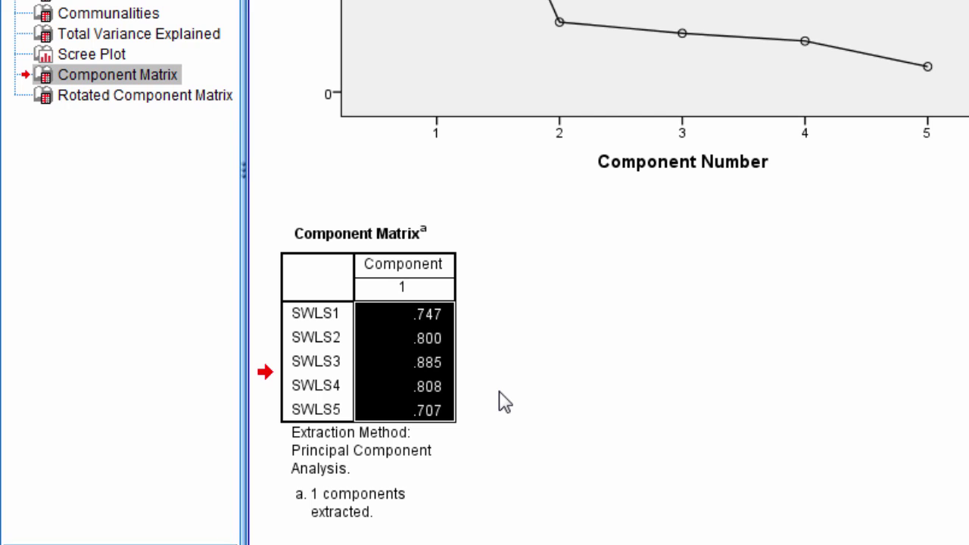
click(424, 369)
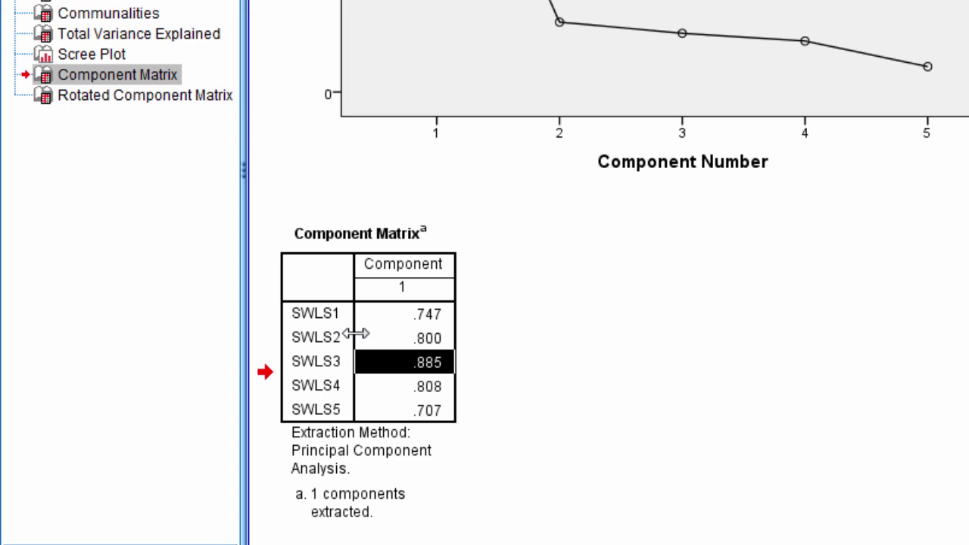
click(362, 337)
click(374, 393)
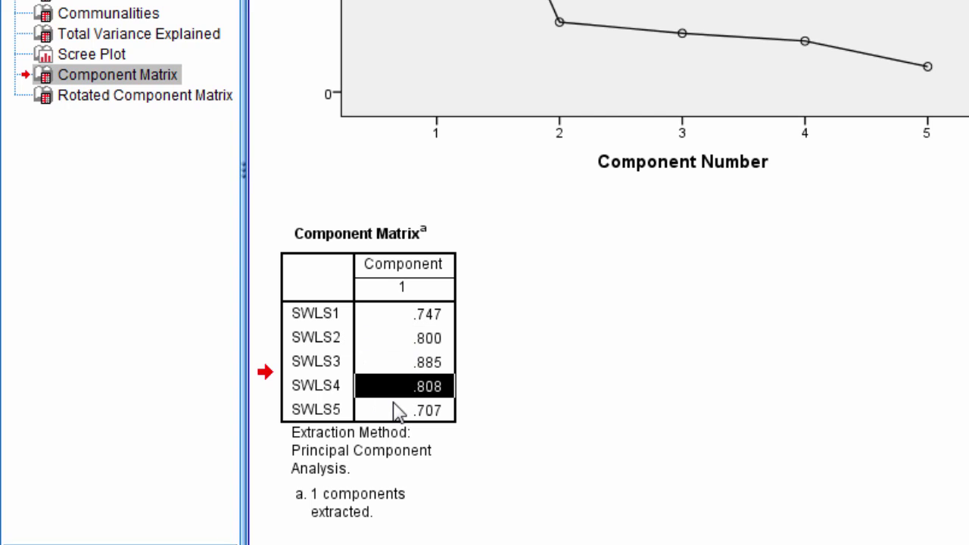
click(392, 408)
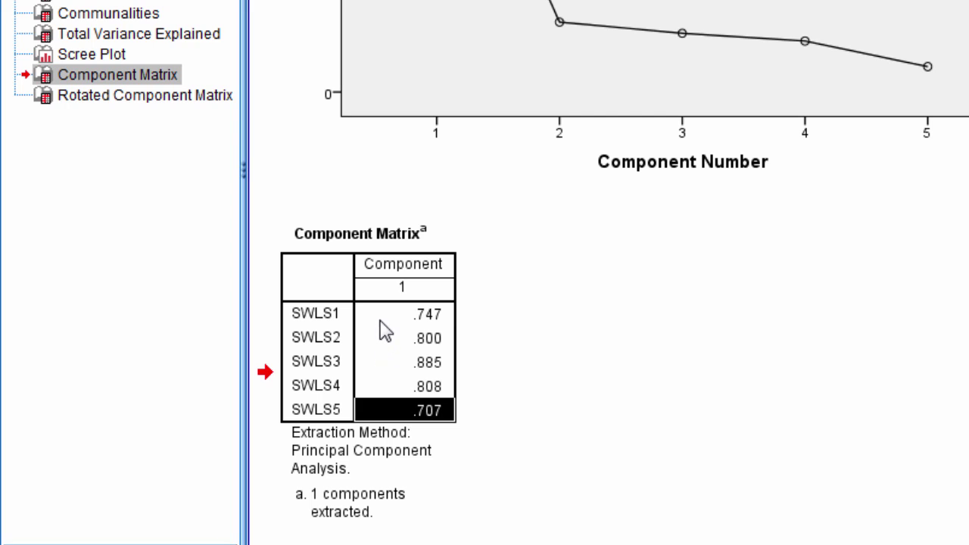
click(381, 322)
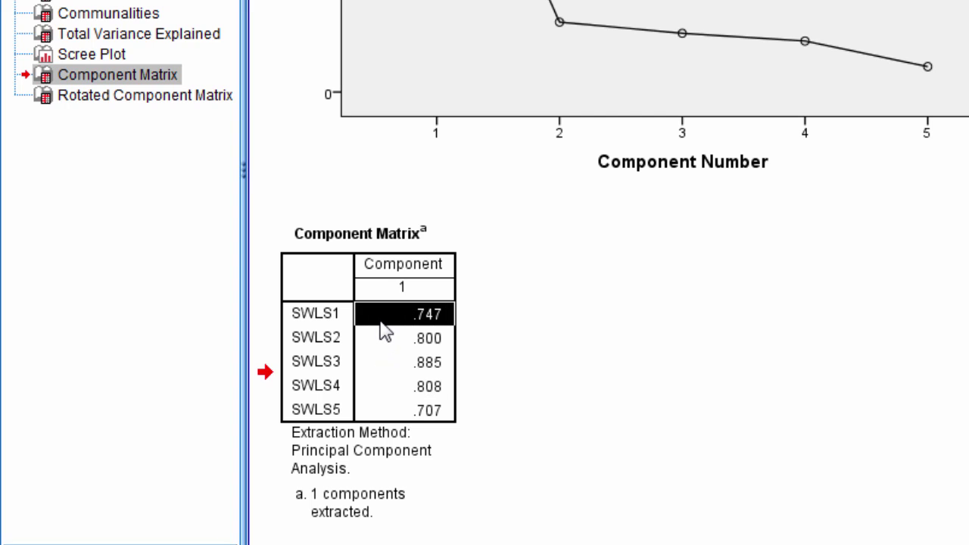
click(304, 413)
click(375, 414)
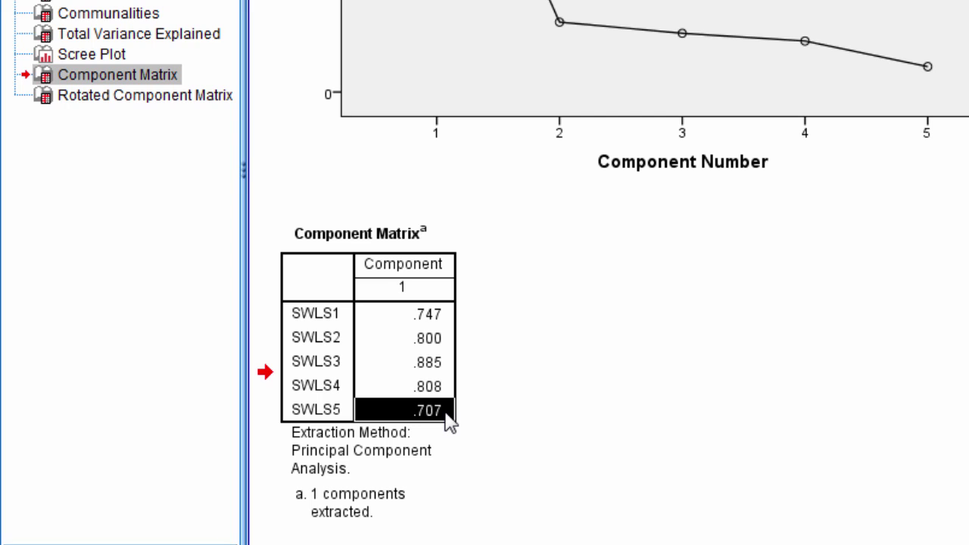
Reselect the SWLS1 row and the SWLS2–SWLS5 loadings, then deactivate the Component Matrix, leaving it selected
click(442, 318)
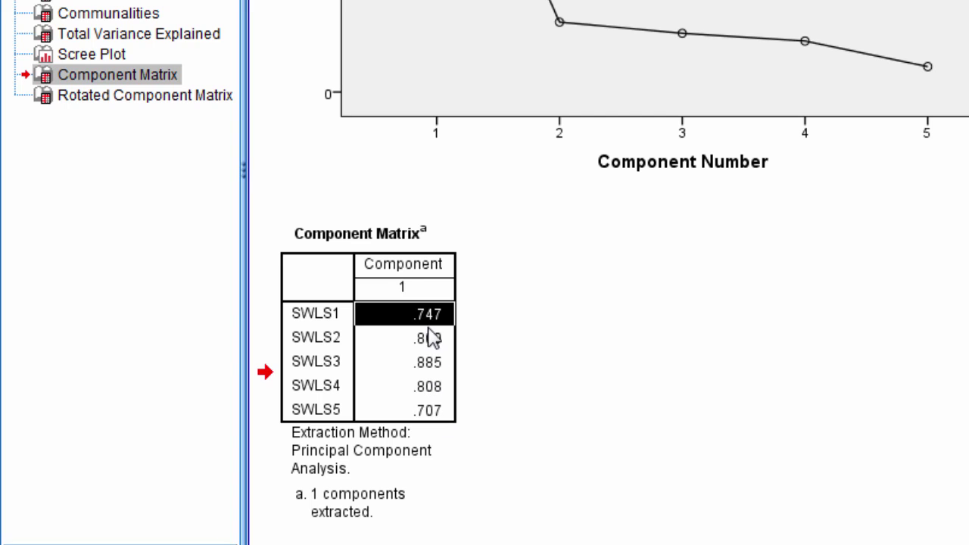
click(312, 318)
drag(317, 361, 320, 409)
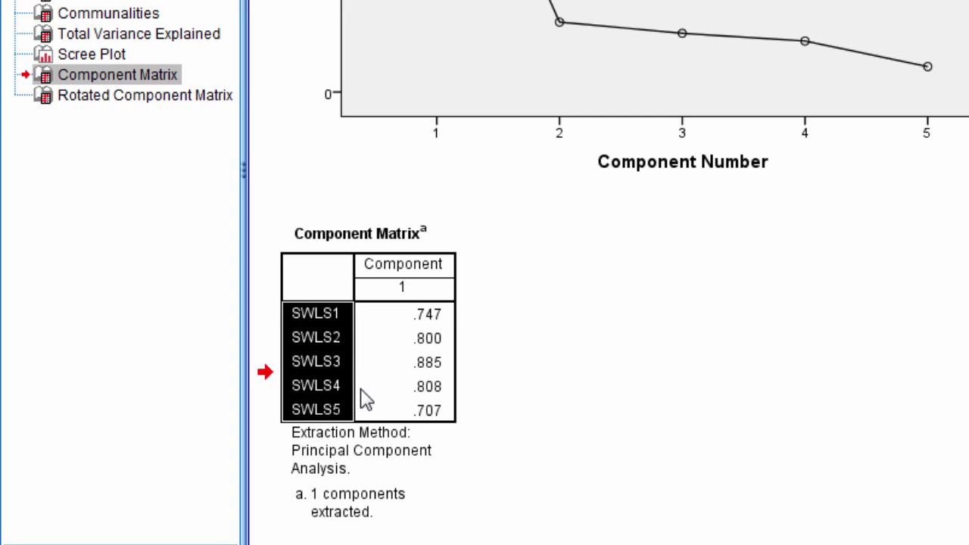
drag(442, 318, 439, 424)
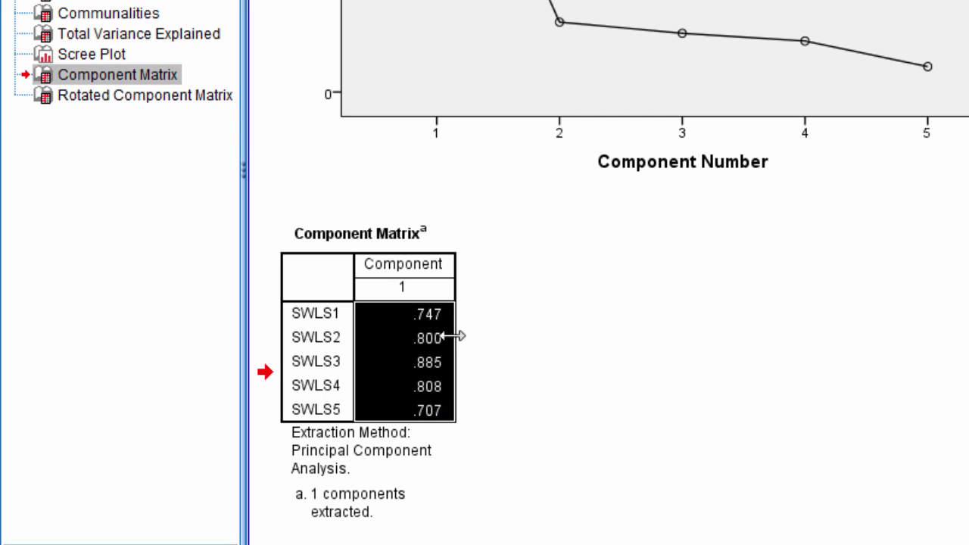
click(377, 315)
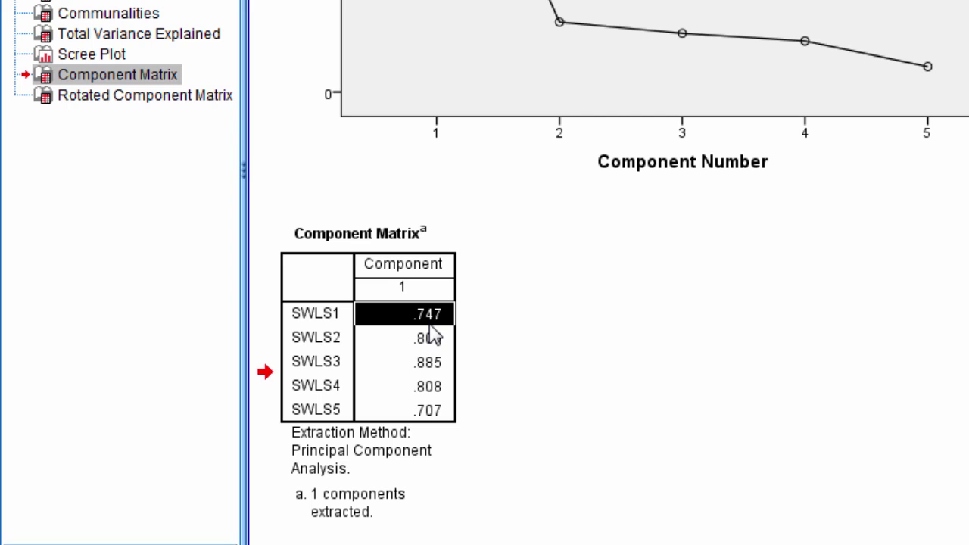
click(338, 317)
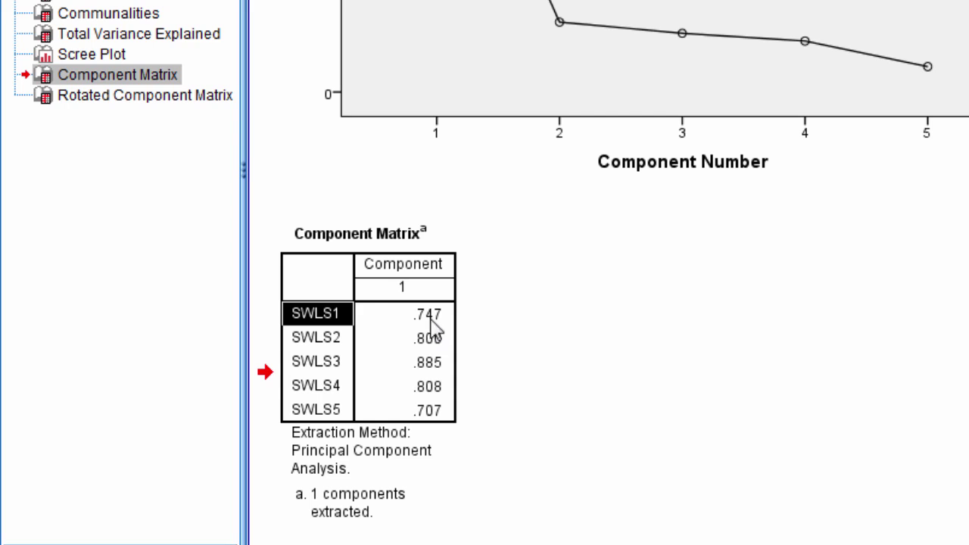
drag(342, 330, 386, 324)
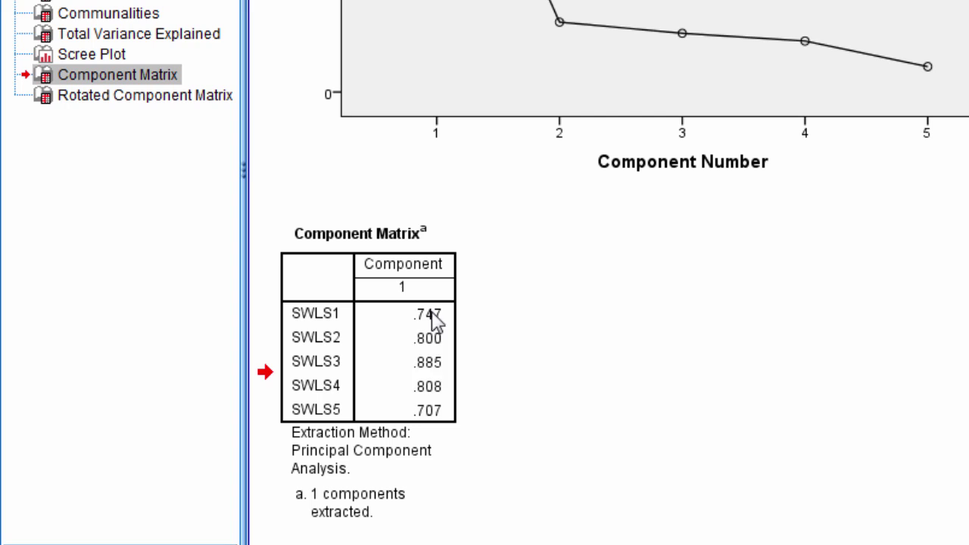
drag(435, 333, 431, 385)
drag(433, 334, 439, 412)
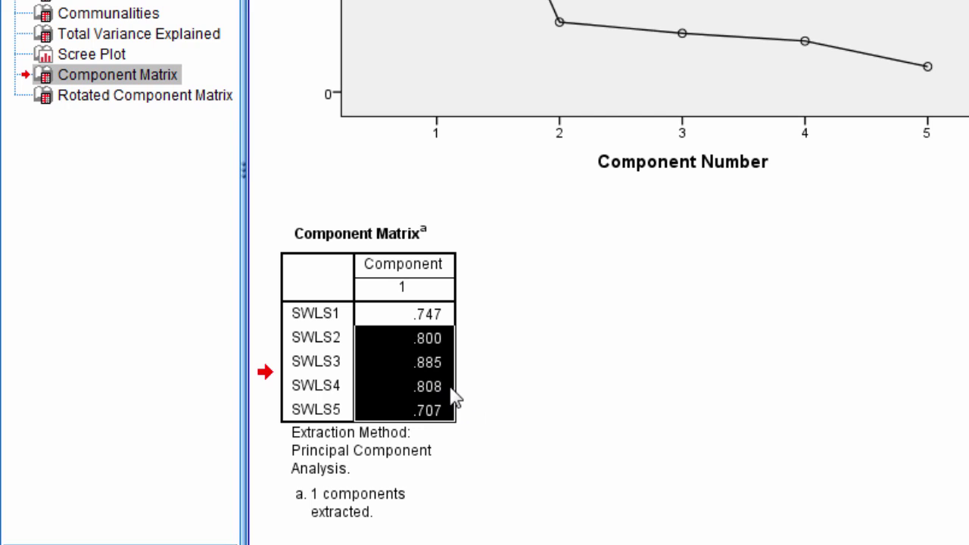
click(478, 372)
click(439, 316)
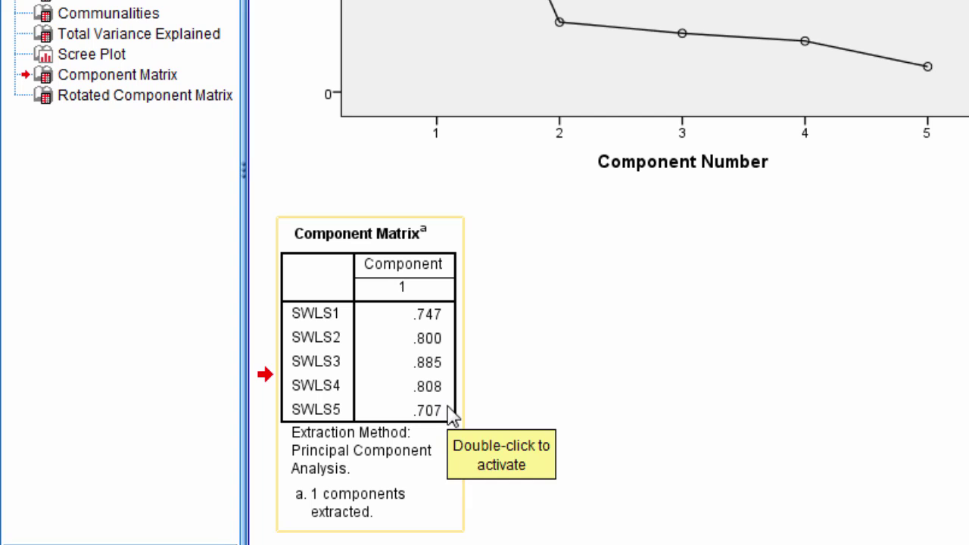
Scroll up and drag the selected Component Matrix upward toward the Communalities table
click(524, 375)
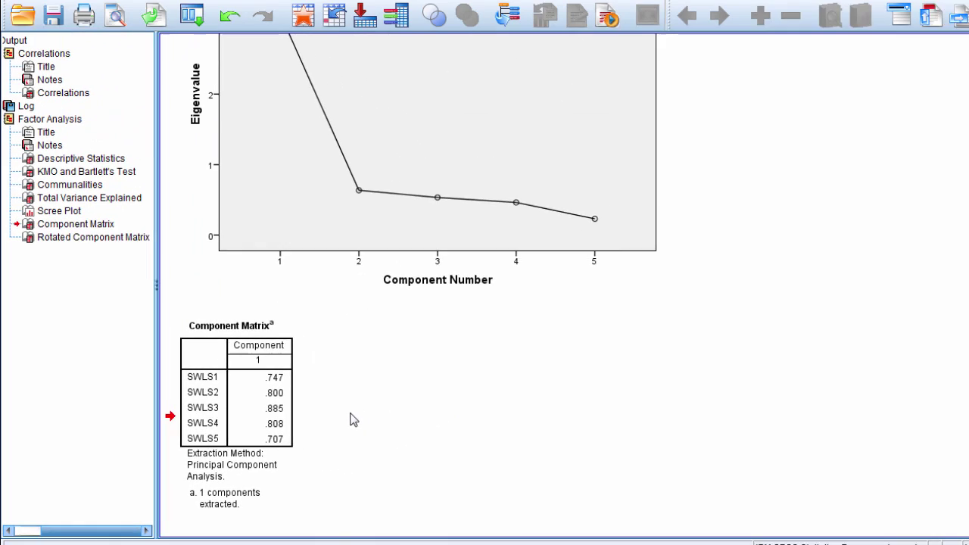
drag(956, 393, 956, 317)
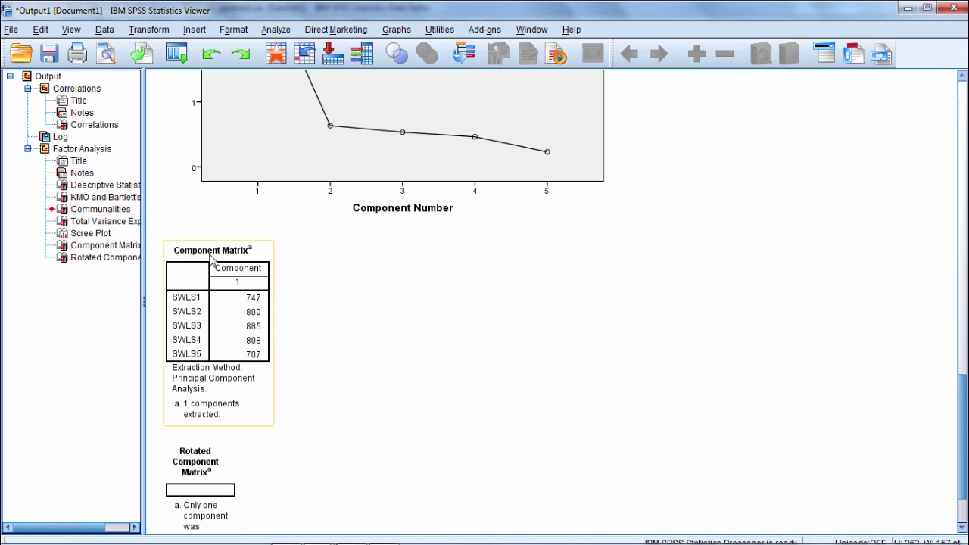
click(210, 257)
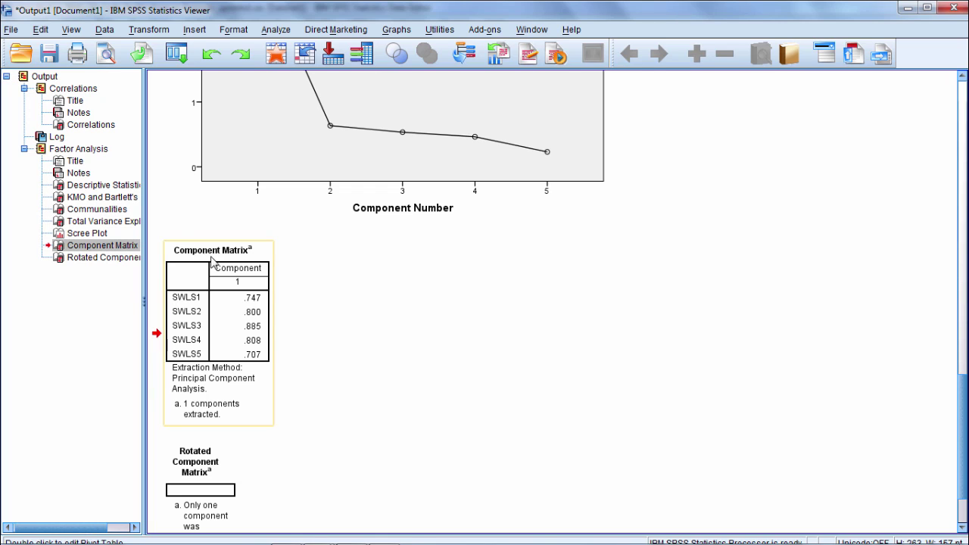
drag(194, 260, 186, 496)
drag(198, 213, 171, 162)
Drop the Component Matrix just below Communalities, then activate the Communalities table to inspect its values
click(250, 265)
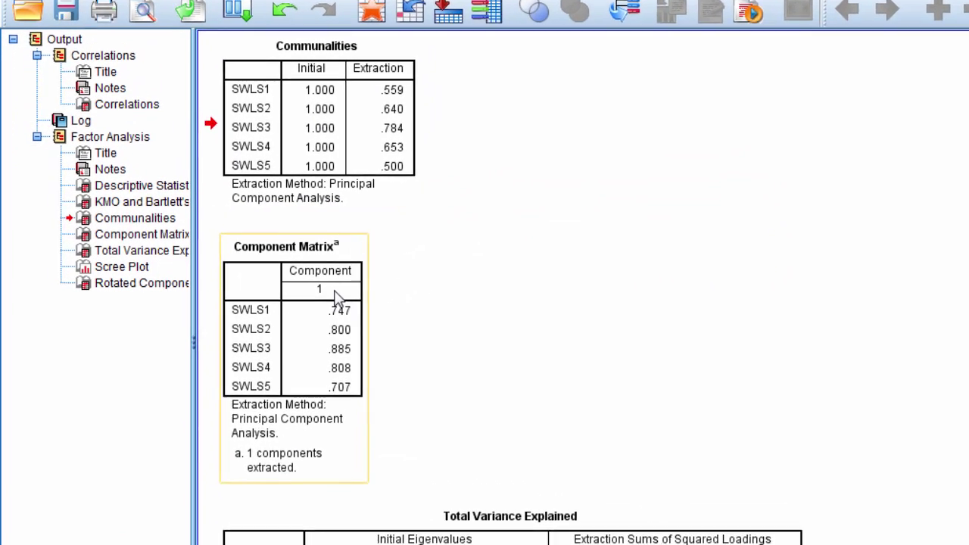
click(312, 45)
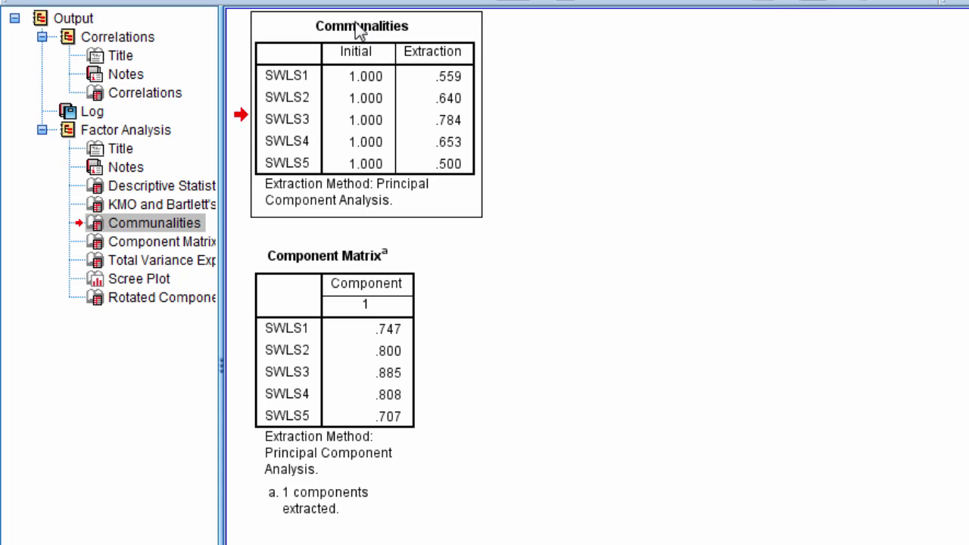
double_click(357, 29)
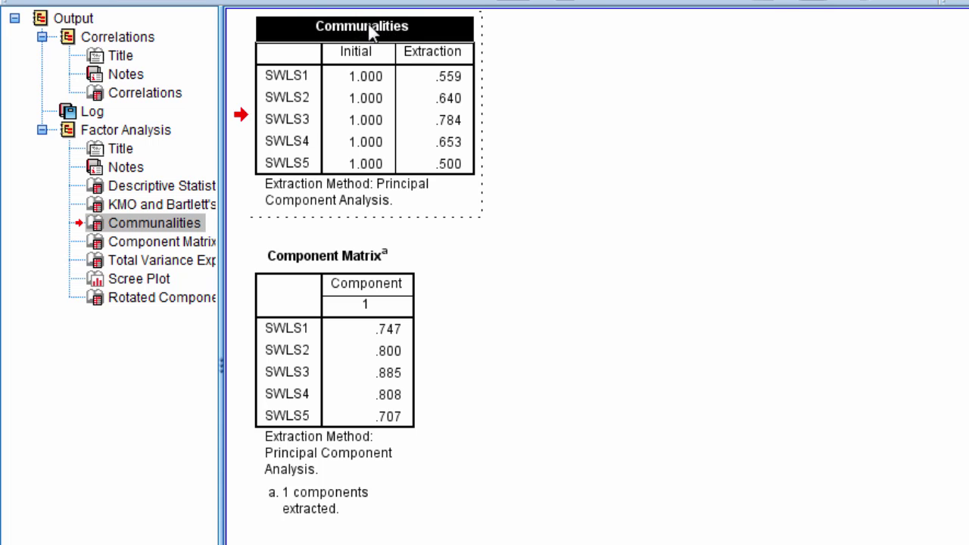